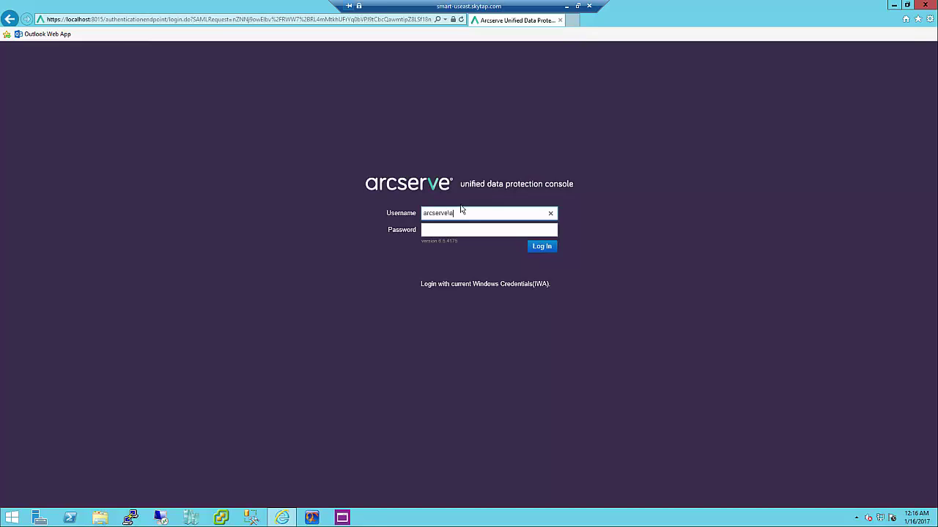
Log in to the unified data protection console with the administrator username and the account password
key(Tab)
text(****************)
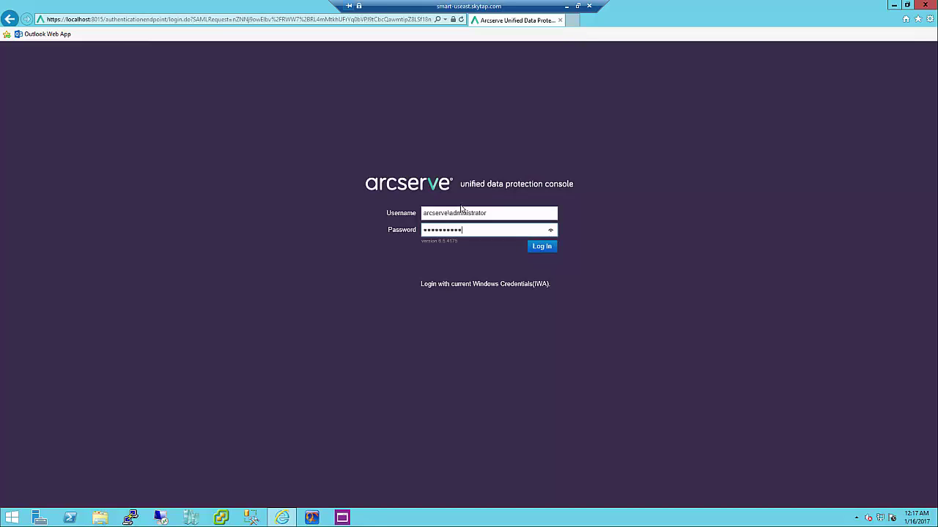
click(548, 248)
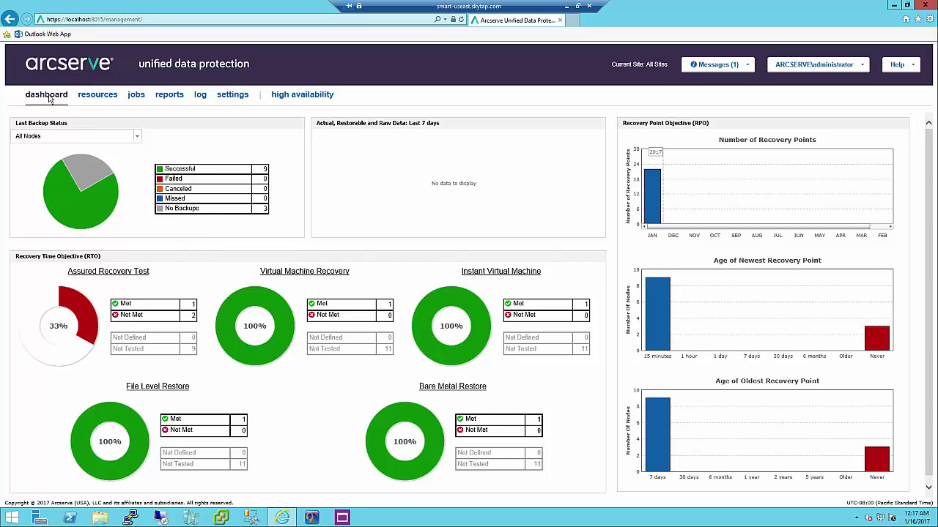
Show the recent jobs of the \\w2k12.arcserve.lab\data node and the details of the Replication(Out) job for w2k12.arcserve.lab
click(98, 100)
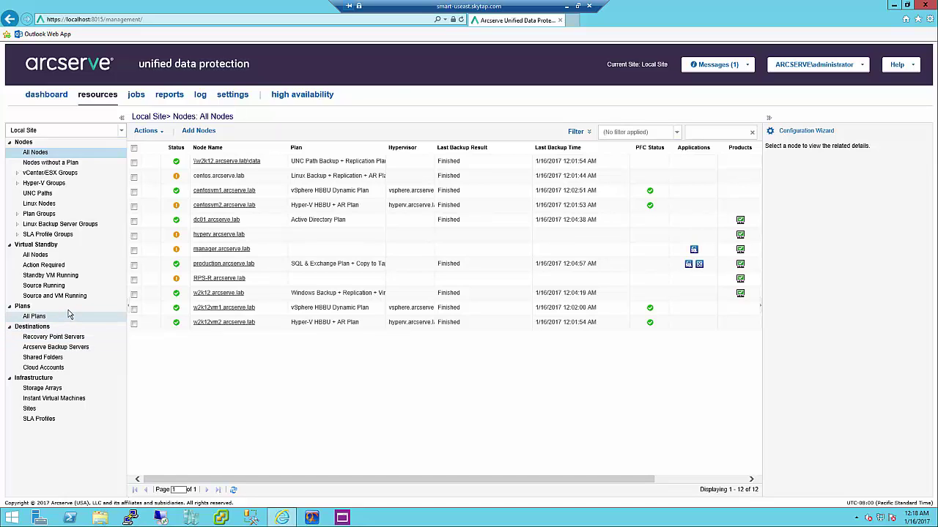
click(206, 188)
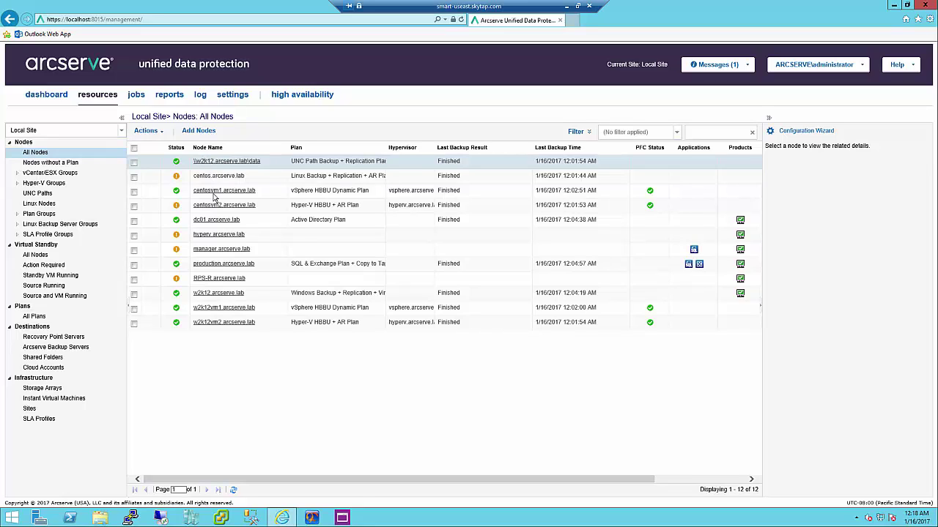
click(313, 164)
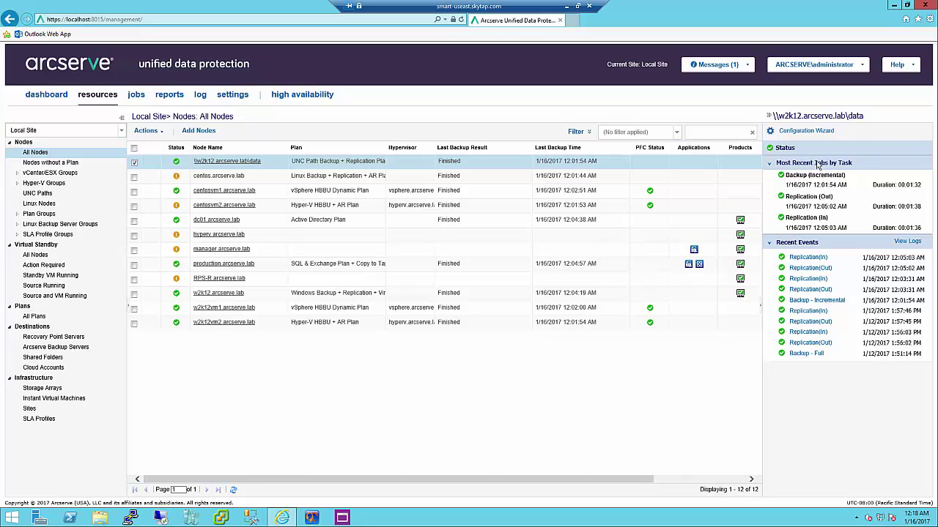
click(815, 176)
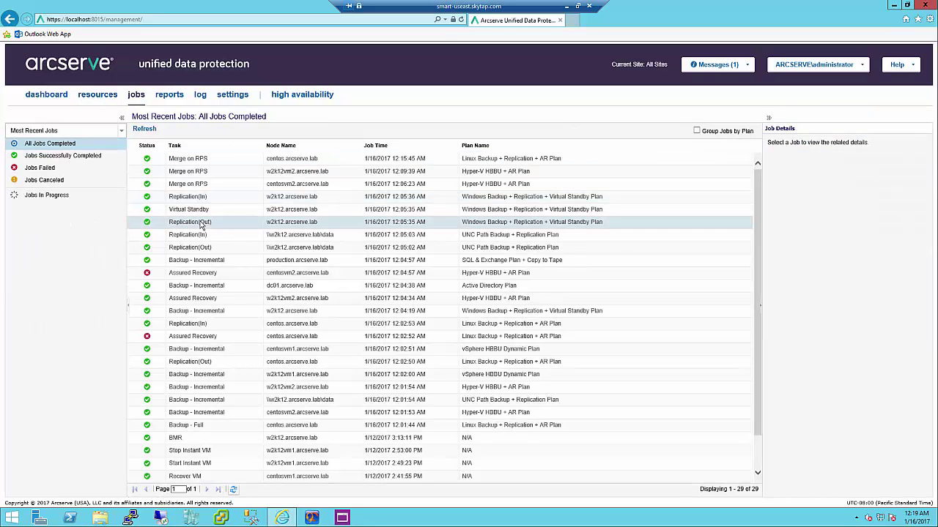
click(201, 224)
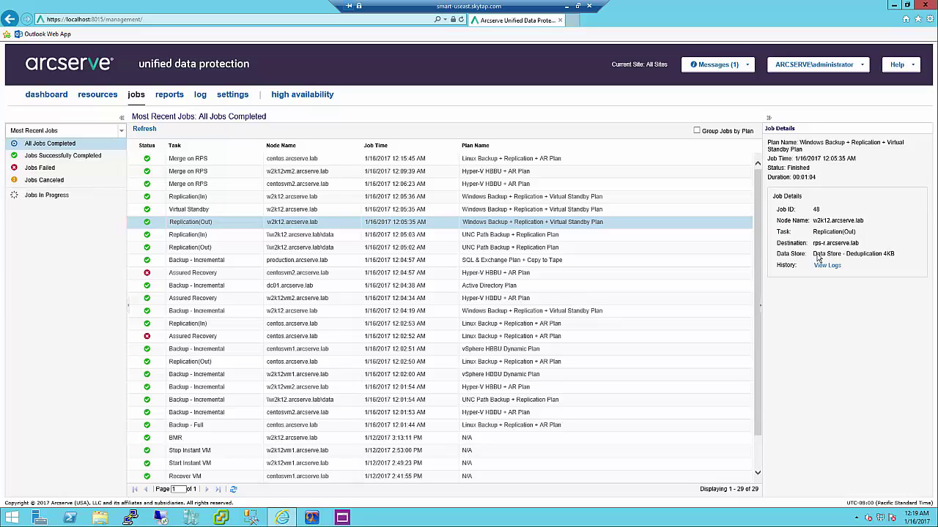
Examine the dashboard's last backup status, its plan filter choices, and the recovery time and recovery point objective charts
click(48, 99)
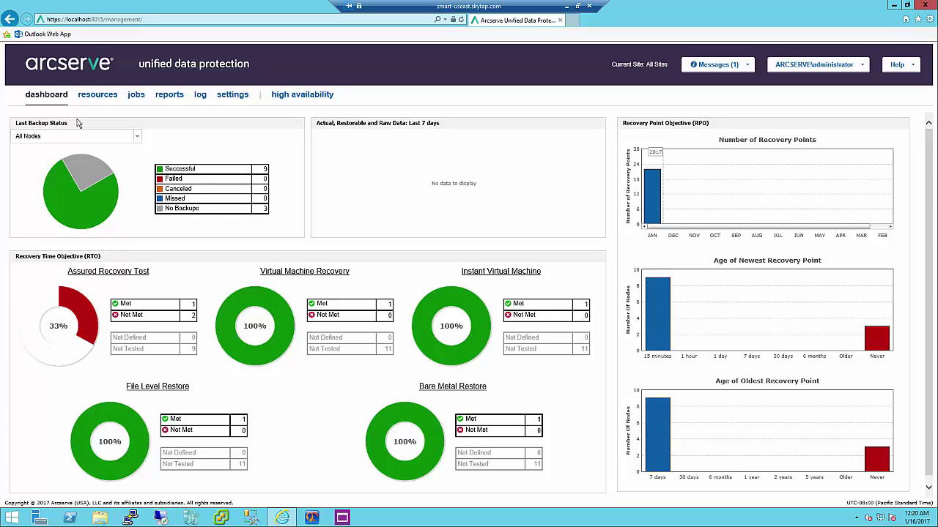
click(138, 137)
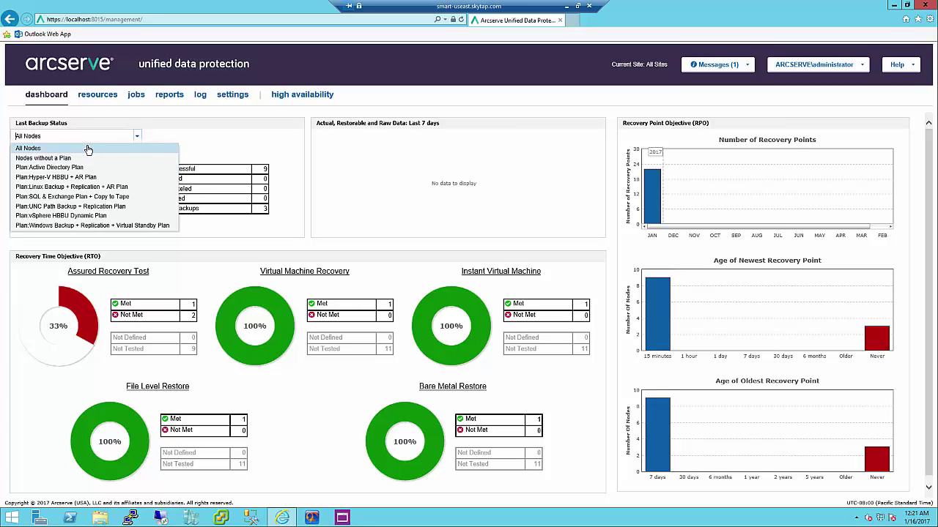
click(203, 142)
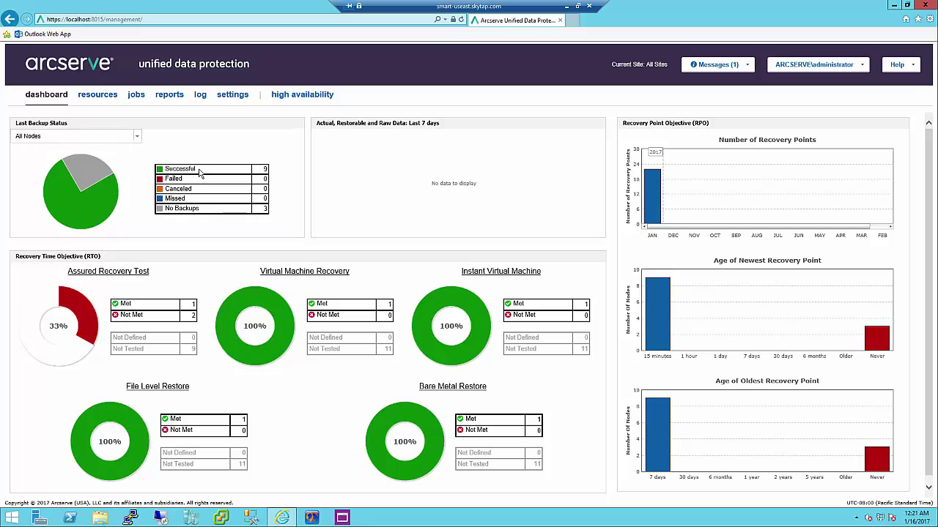
mouse_move(108, 195)
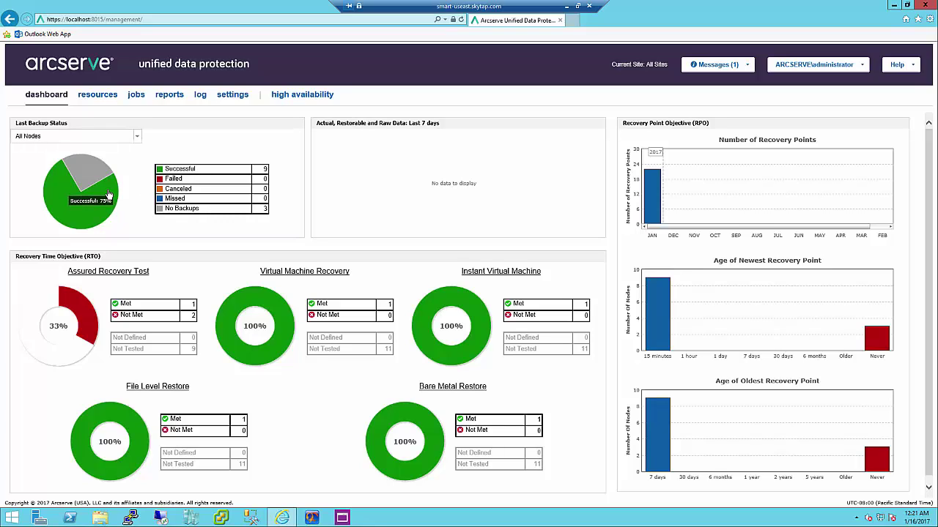
click(91, 173)
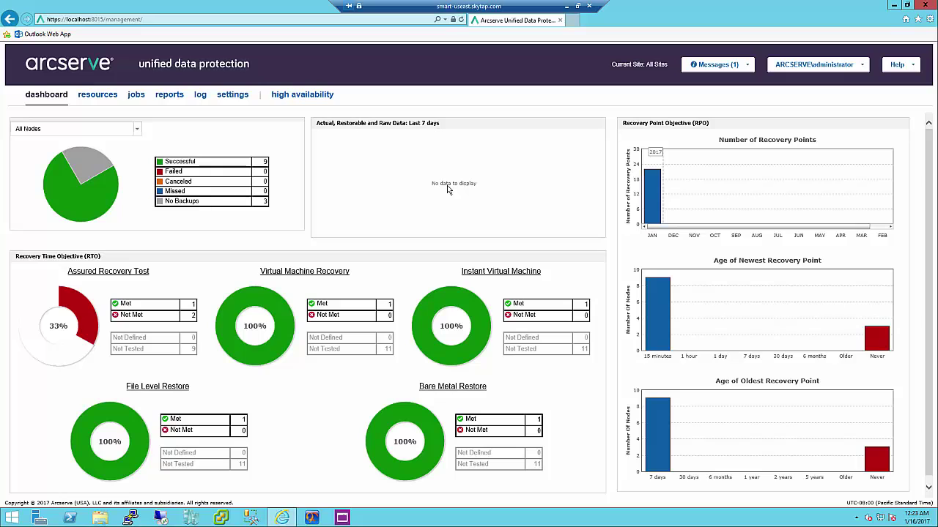
scroll(449, 190, down, 1)
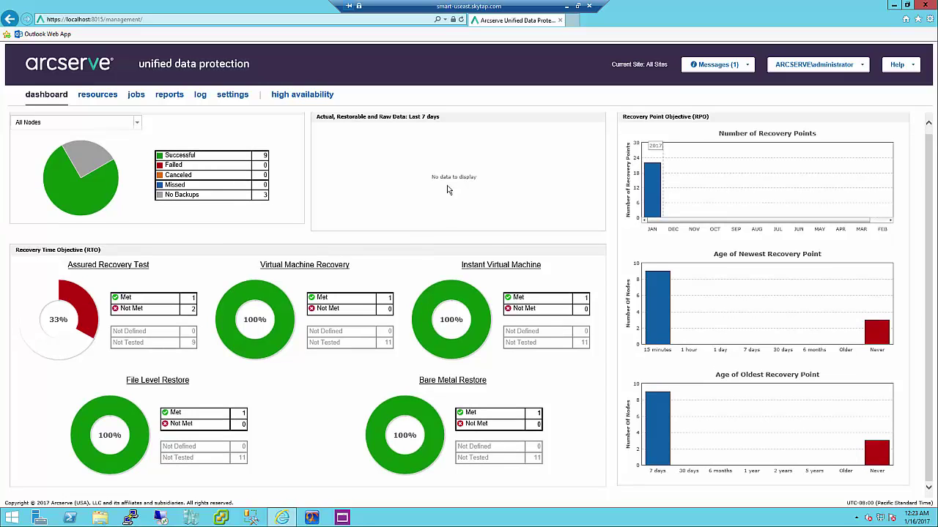
scroll(449, 189, up, 1)
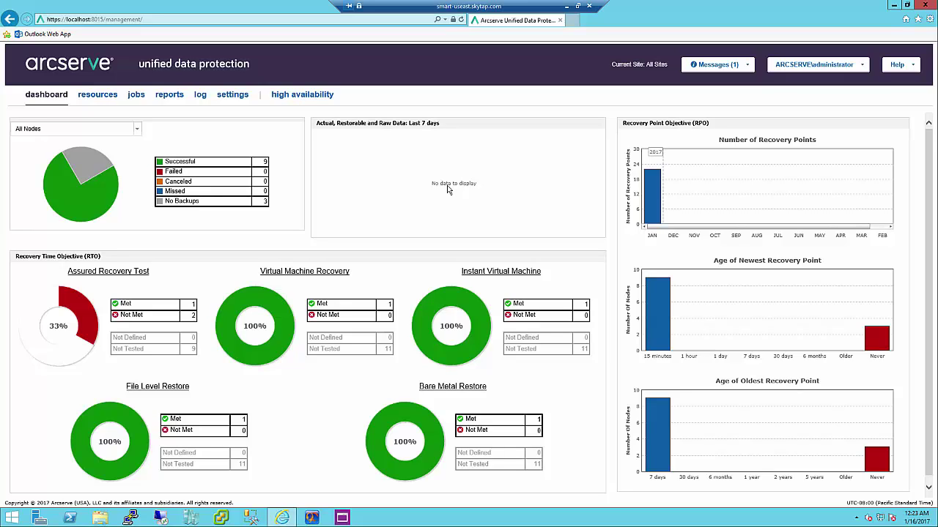
scroll(449, 189, down, 1)
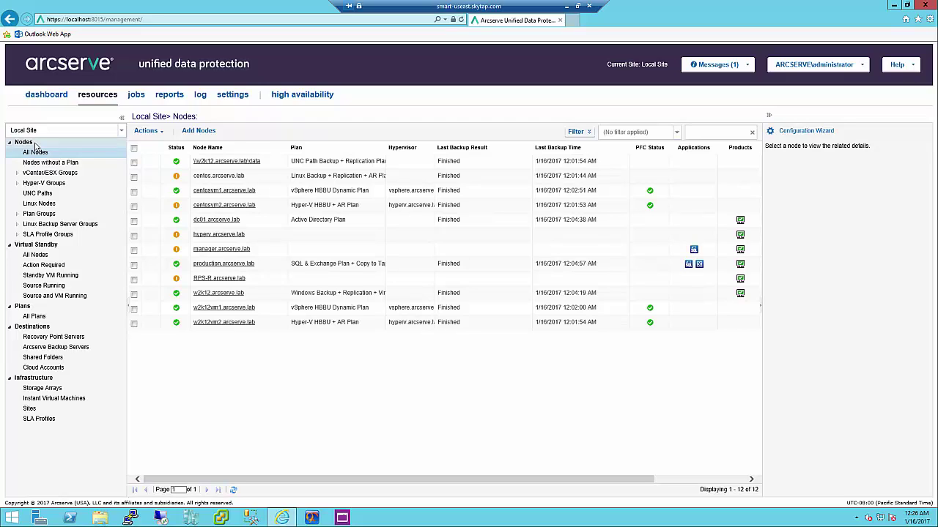
Select the dc01.arcserve.lab node to view its recent events and list the actions available for it
click(244, 161)
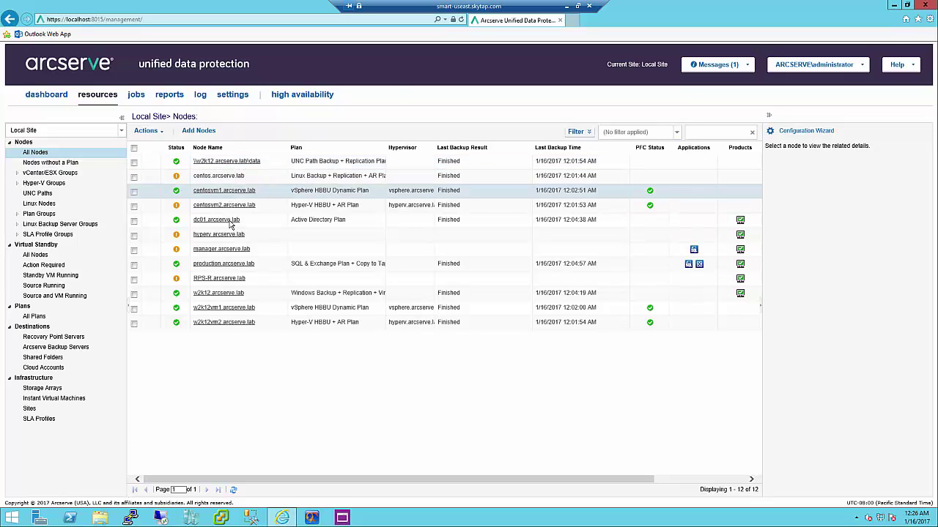
click(298, 223)
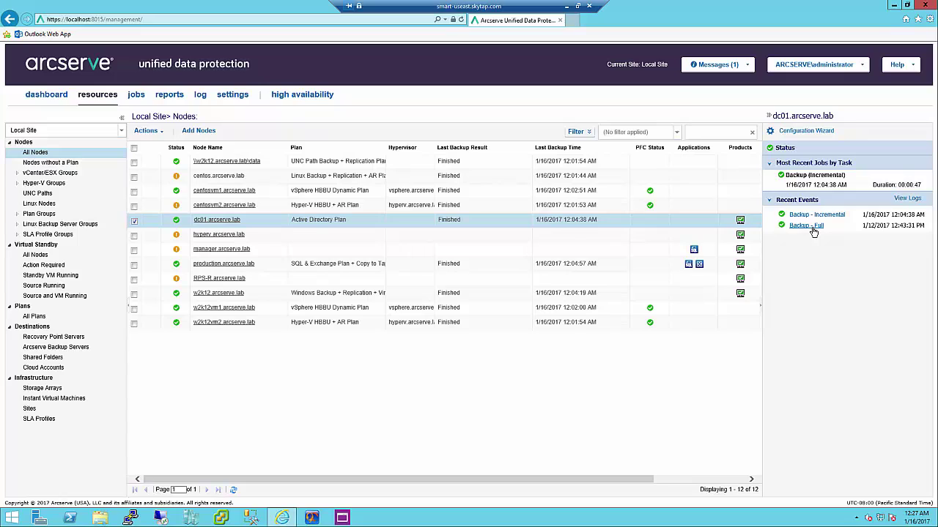
click(162, 135)
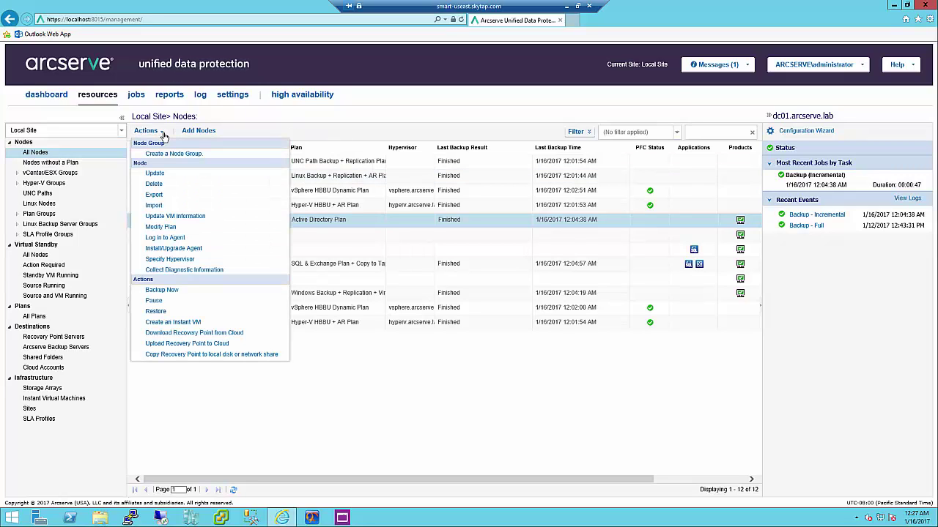
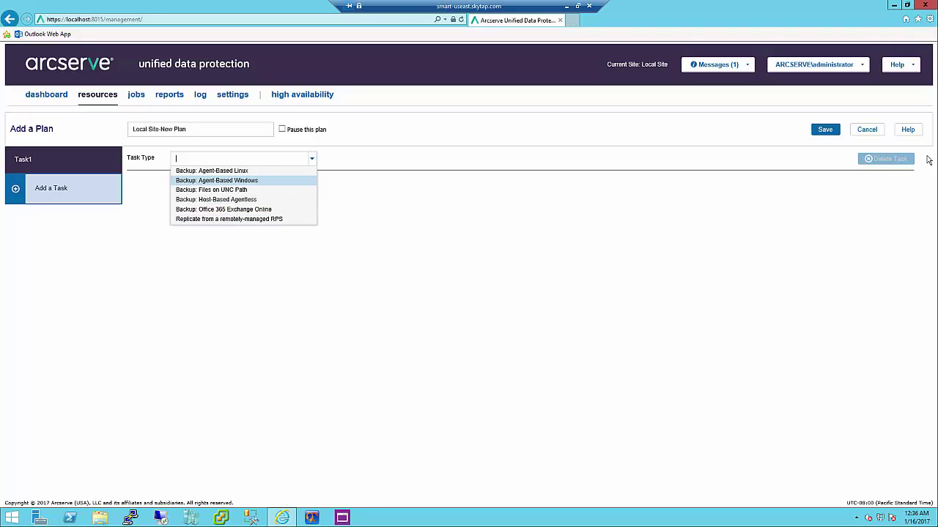
Discard the new plan and view the task types offered for a second task in the Active Directory Plan, without saving
click(863, 130)
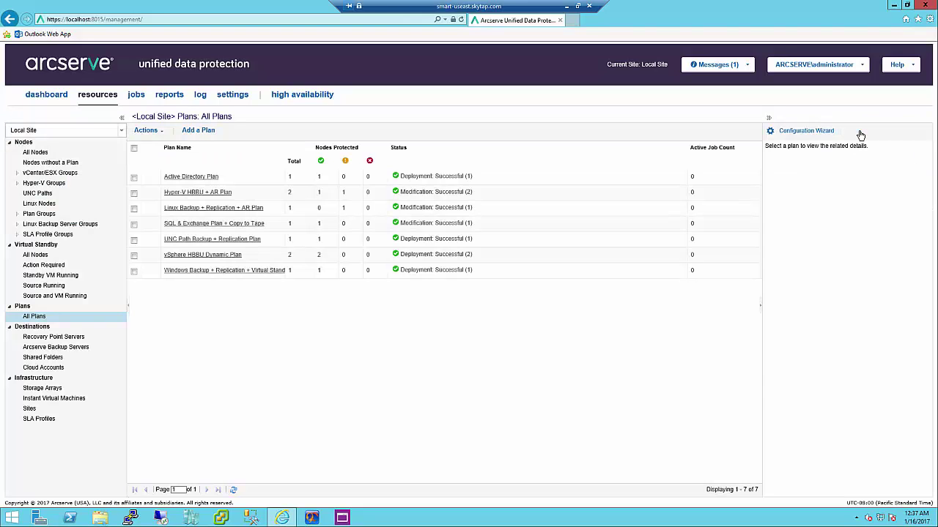
right_click(194, 176)
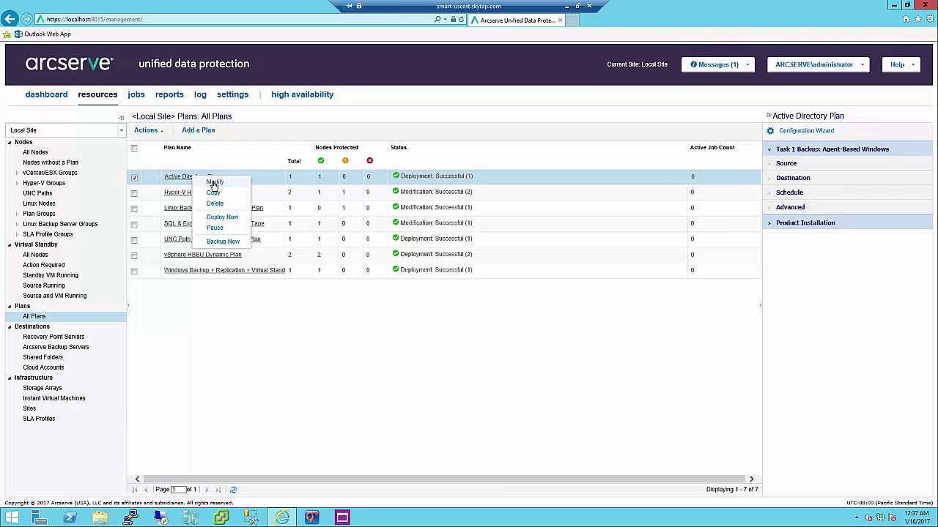
click(213, 183)
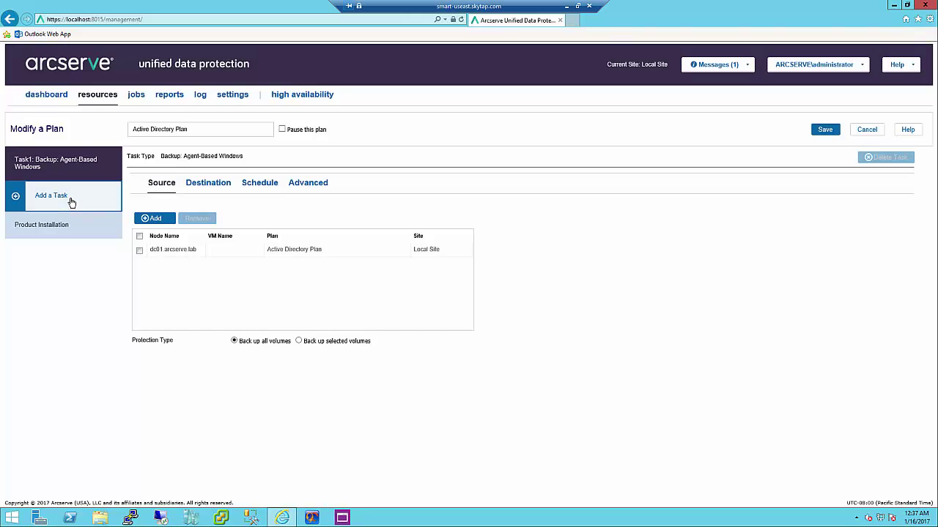
click(77, 200)
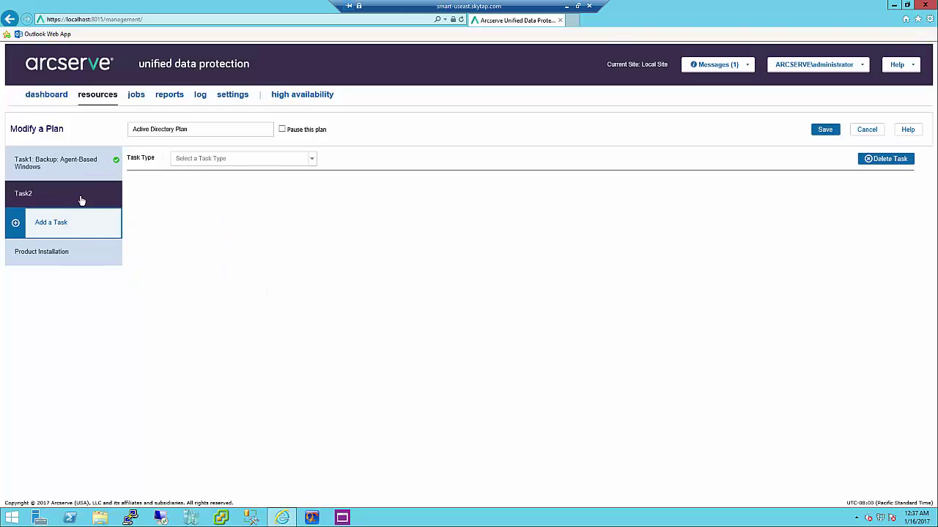
click(312, 161)
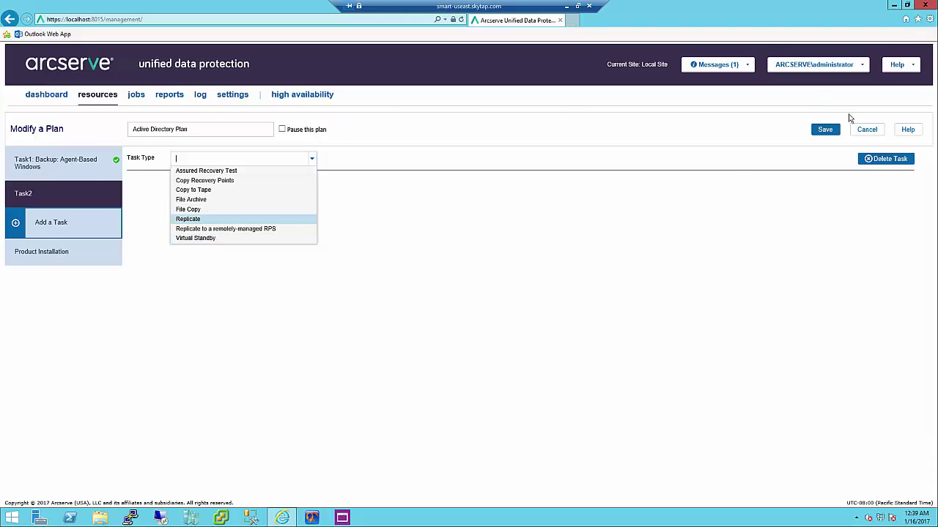
click(871, 132)
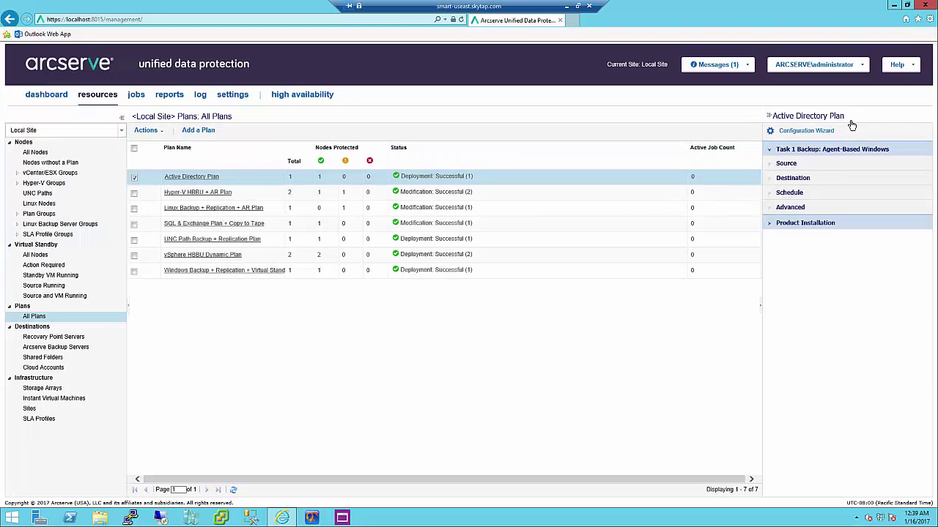
View the recovery point servers among the destinations and return to the list of all nodes
click(52, 337)
click(310, 189)
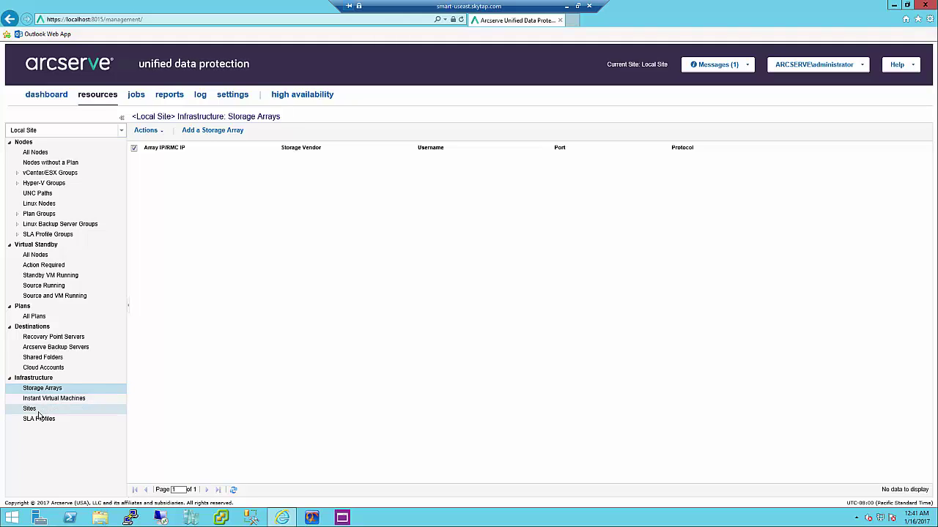
click(97, 94)
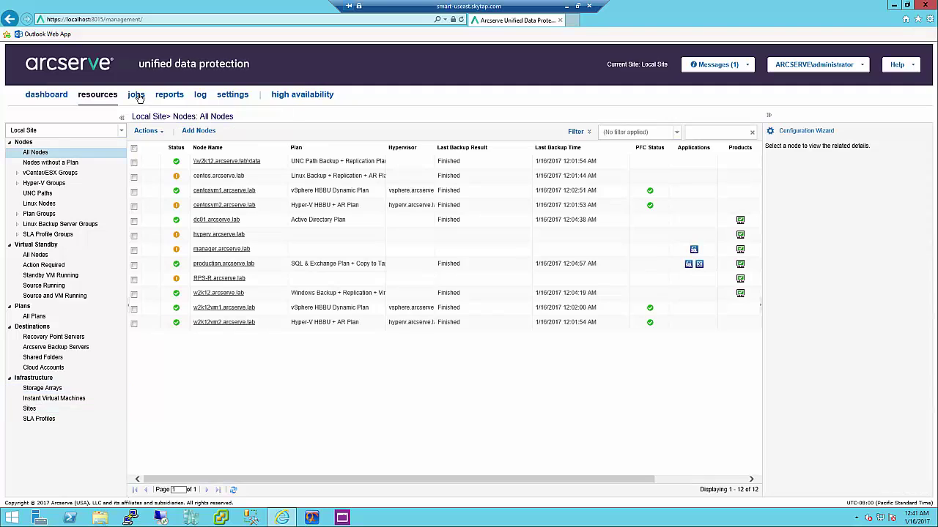
View the details of the incremental backup job in progress for dc01.arcserve.lab
click(136, 95)
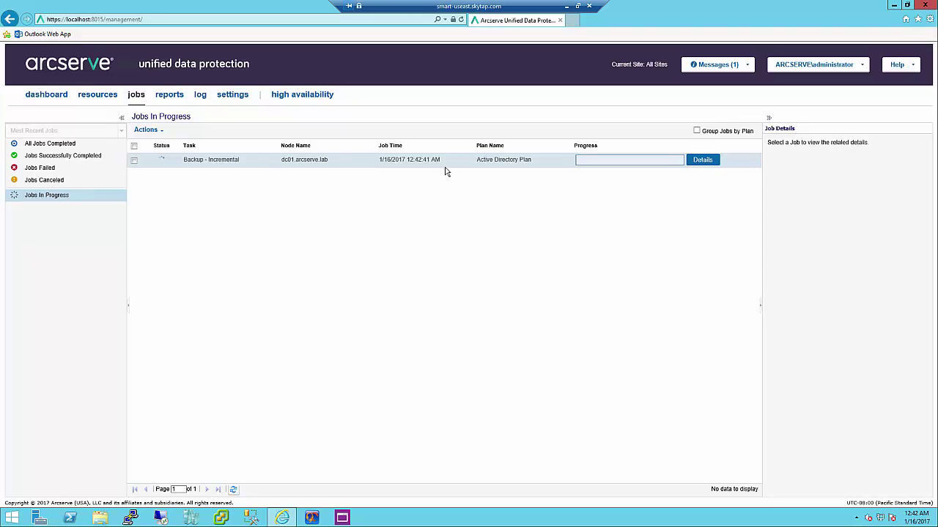
click(698, 162)
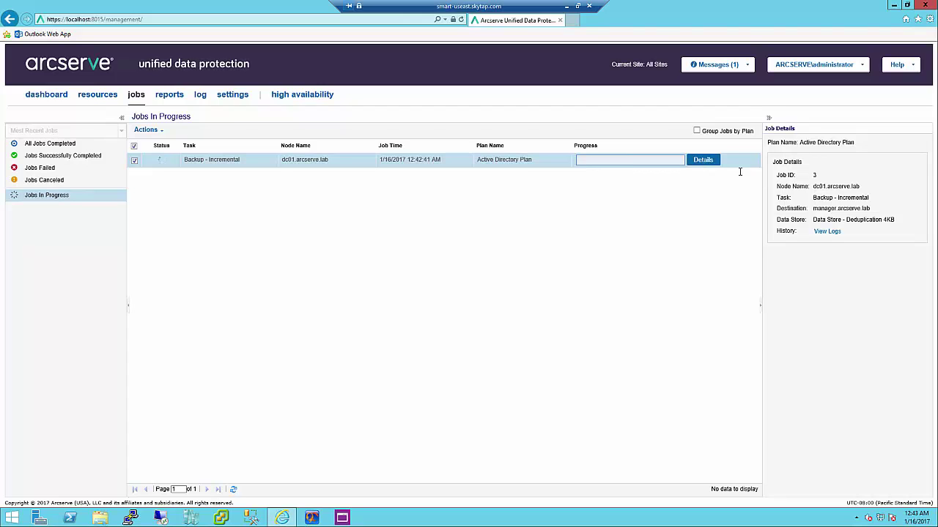
click(703, 160)
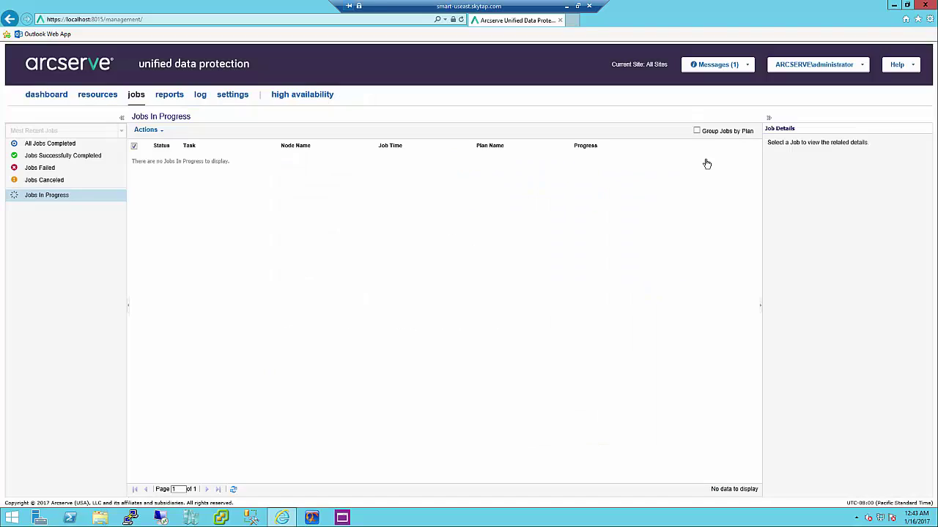
Open the Alert Report, expand its filters and view the columns that can be displayed
click(176, 97)
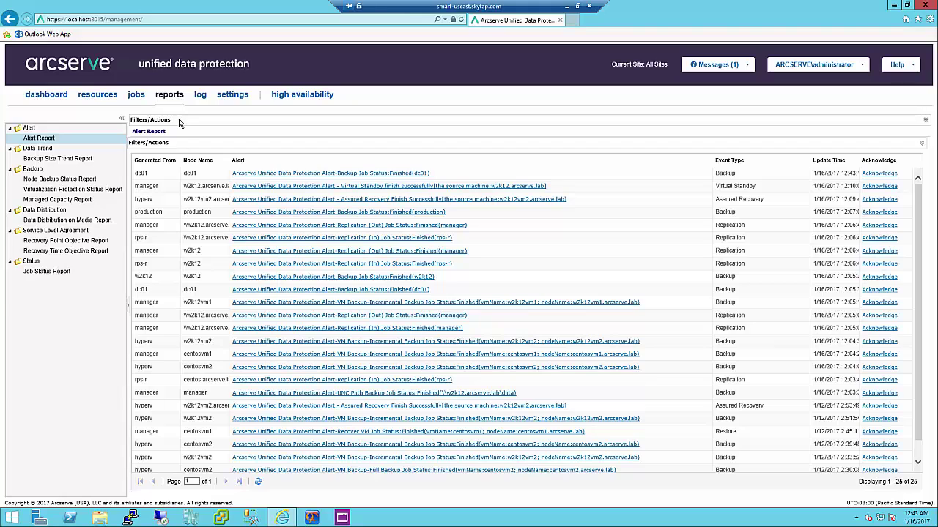
click(926, 123)
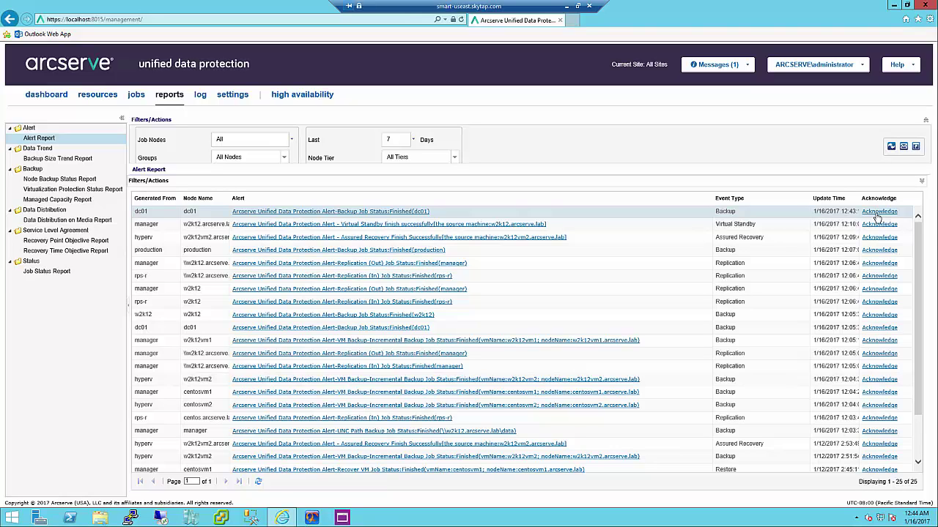
click(909, 202)
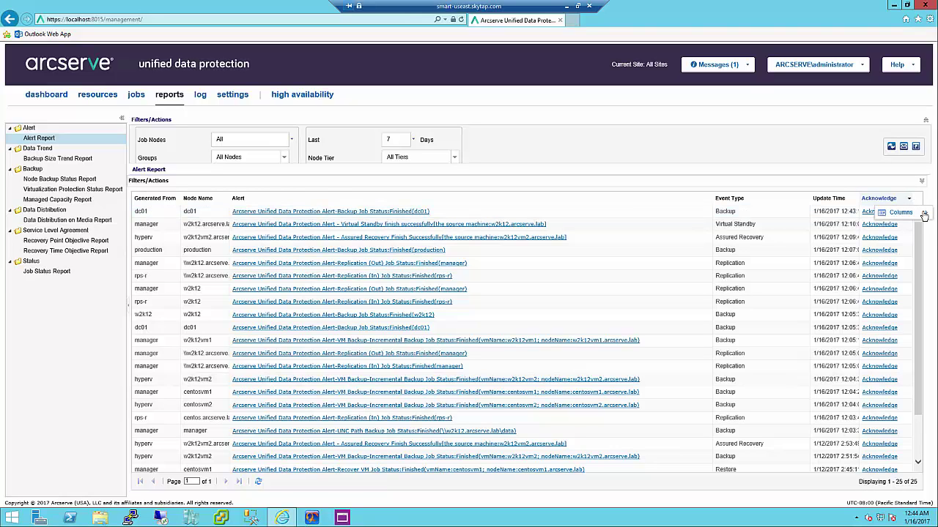
mouse_move(927, 214)
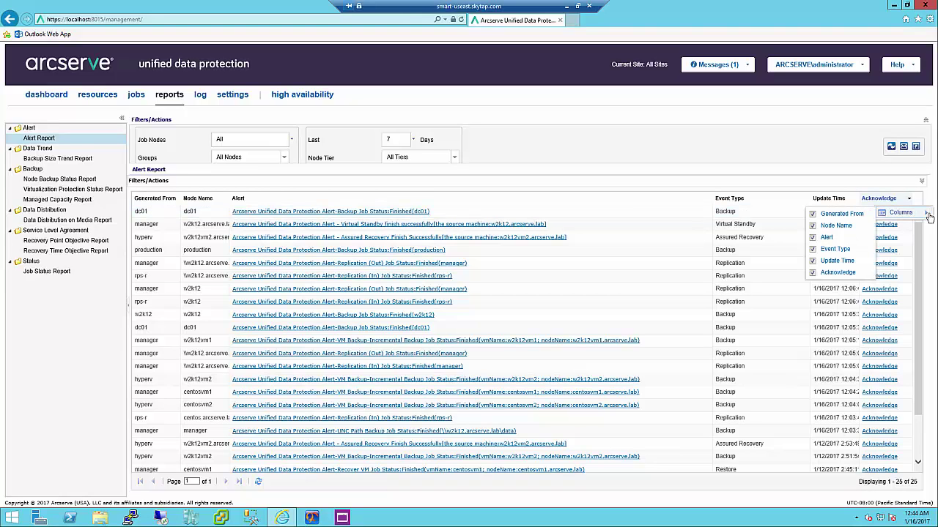
click(788, 181)
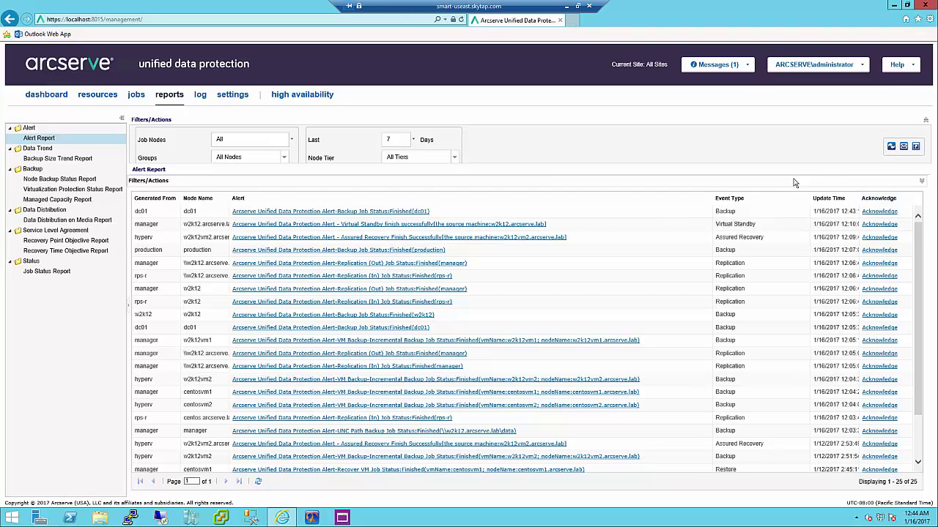
View the Backup Size Trend Report and the Node Backup Status Report
click(38, 149)
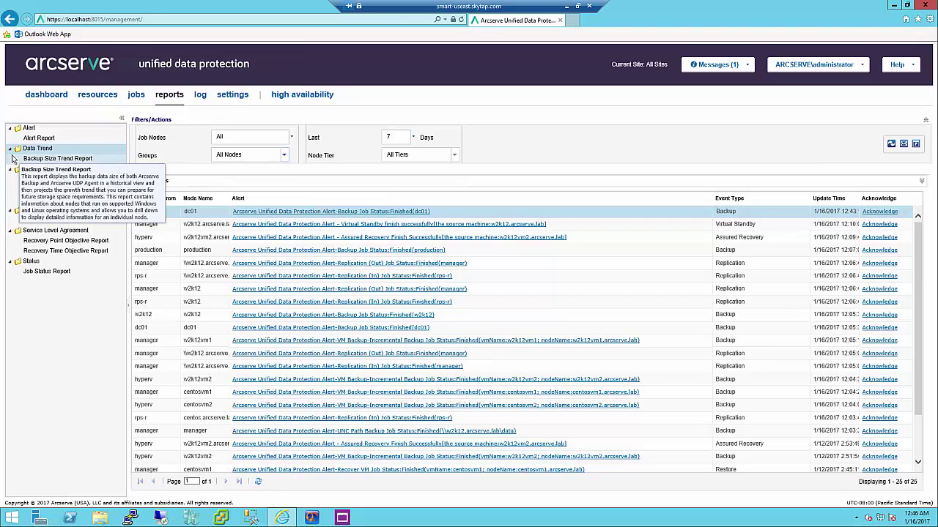
click(51, 158)
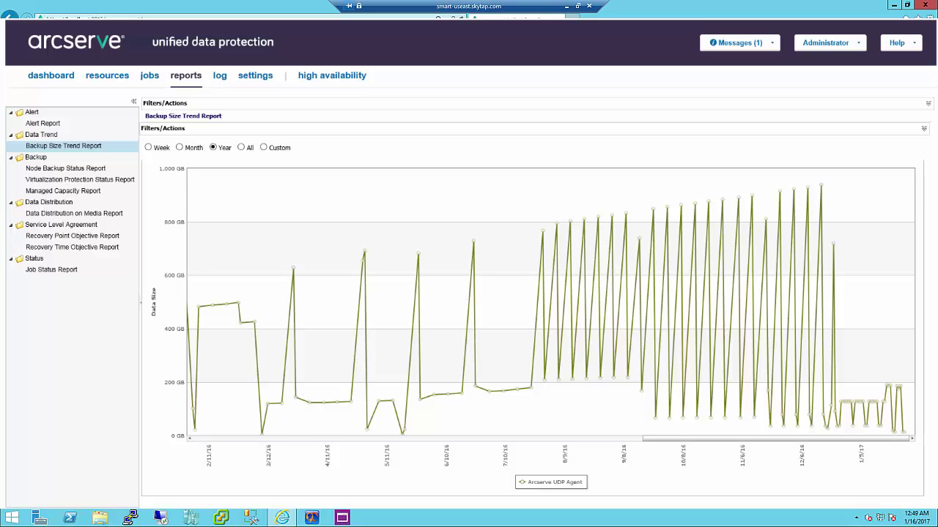
click(77, 168)
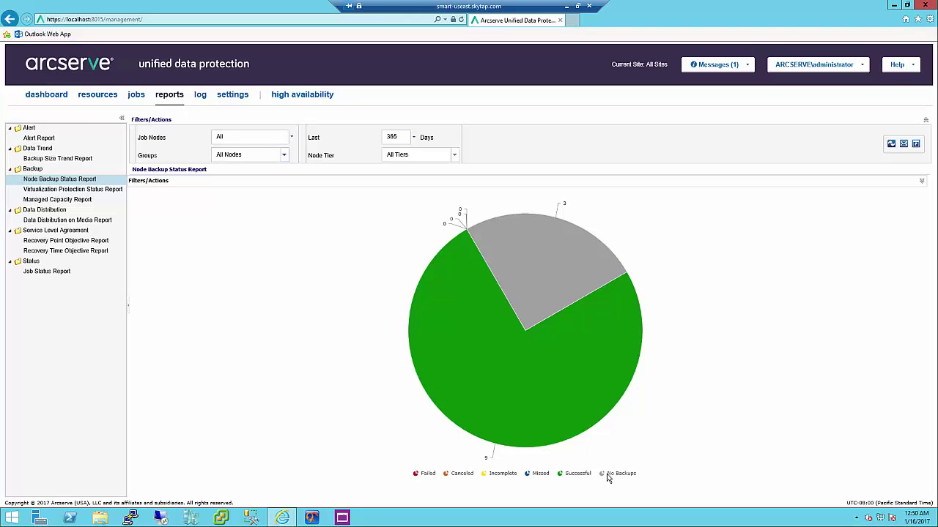
Open the Virtualization Protection Status Report and expand its filters and display options
click(114, 190)
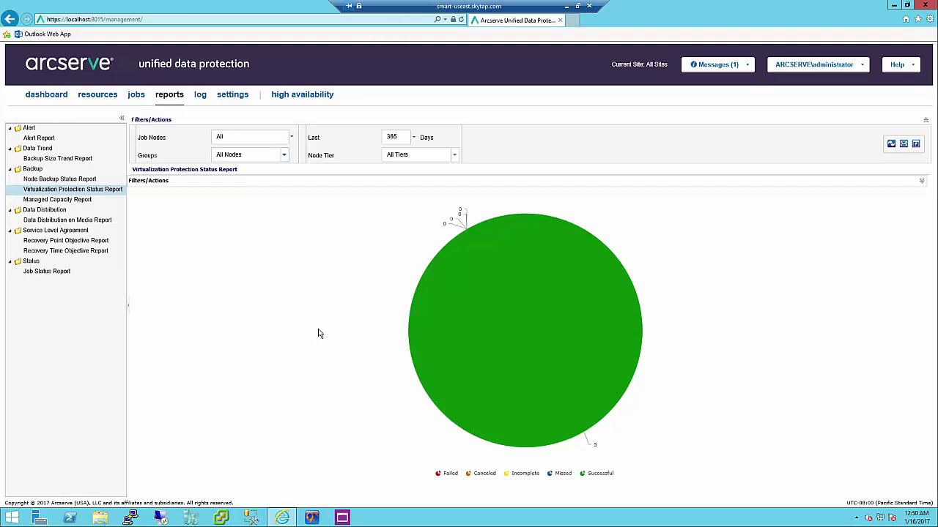
mouse_move(525, 343)
click(922, 183)
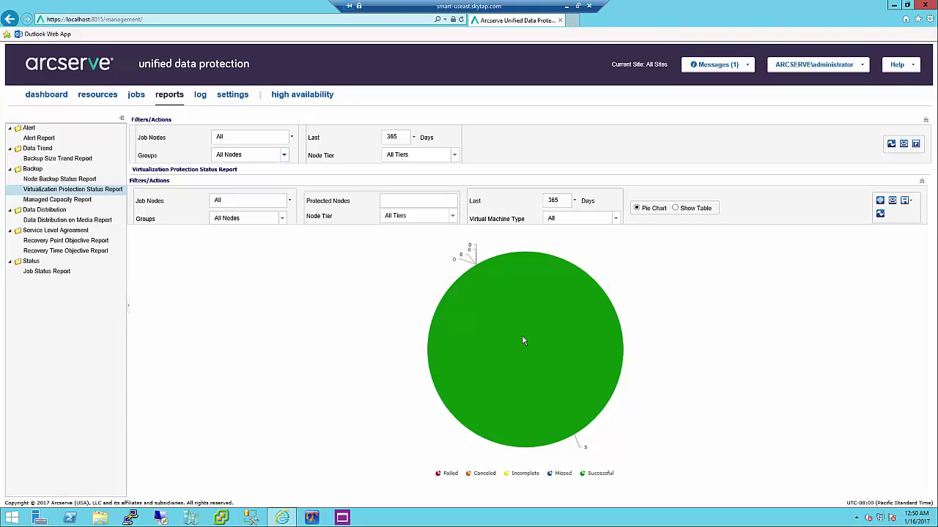
click(676, 209)
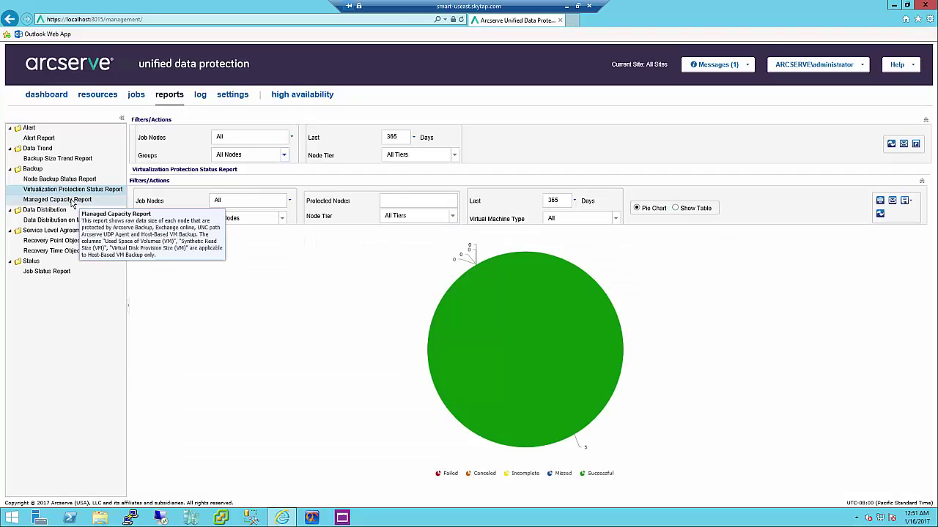
View the Managed Capacity Report and open the Data Distribution on Media Report
click(71, 198)
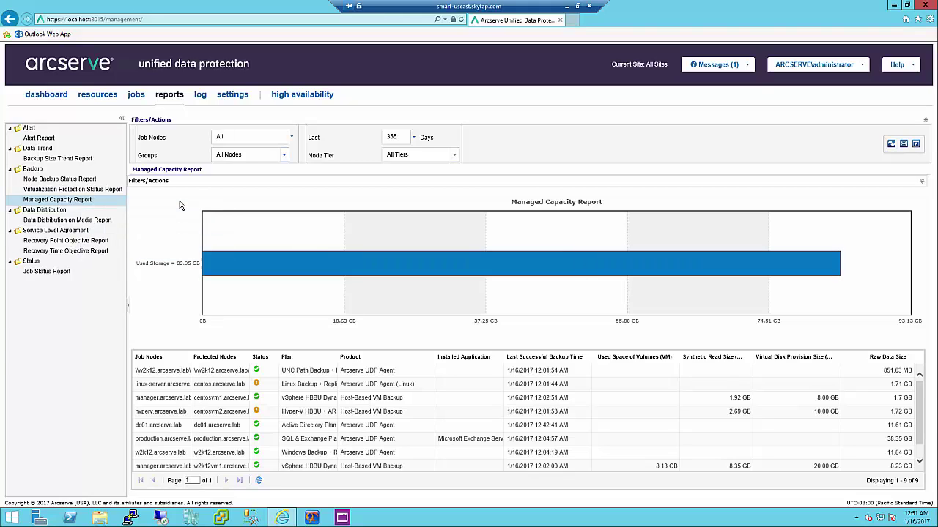
mouse_move(290, 288)
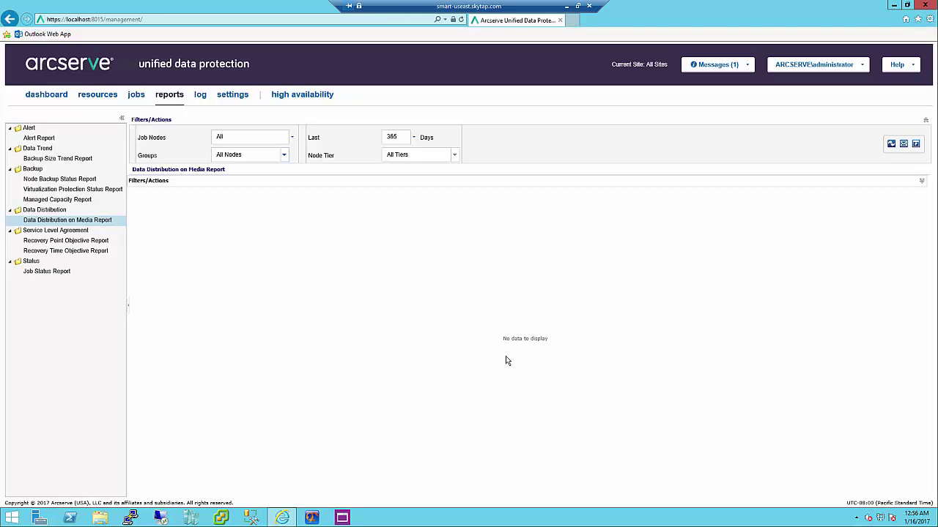
View the group and node tier filter choices for the Data Distribution on Media Report and refresh it
click(284, 157)
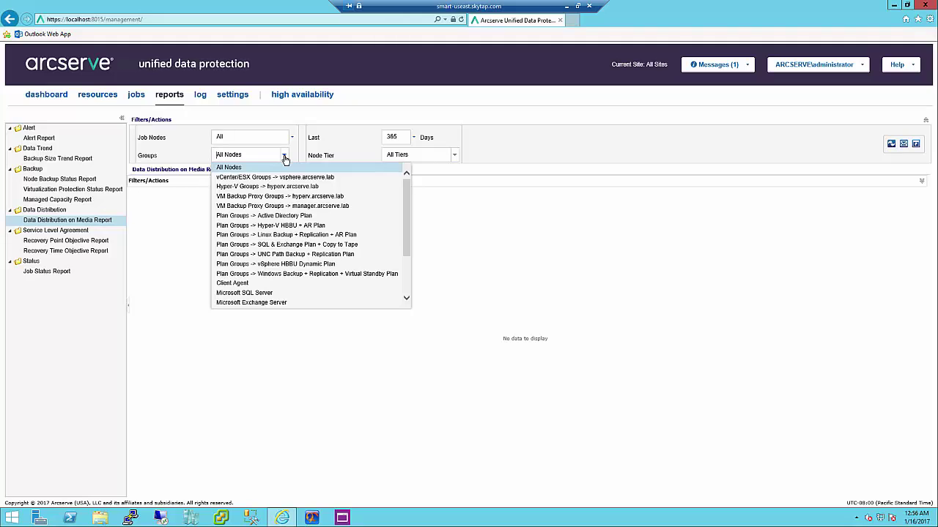
click(455, 156)
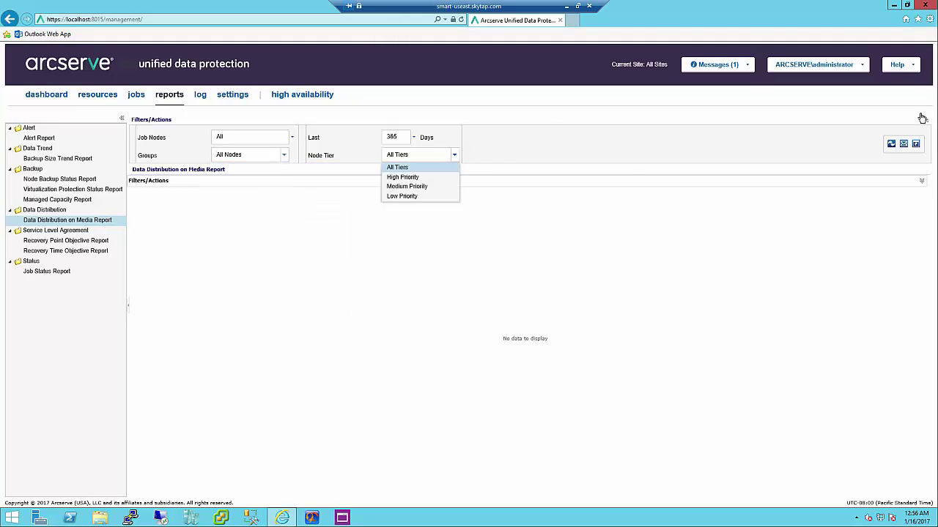
click(890, 145)
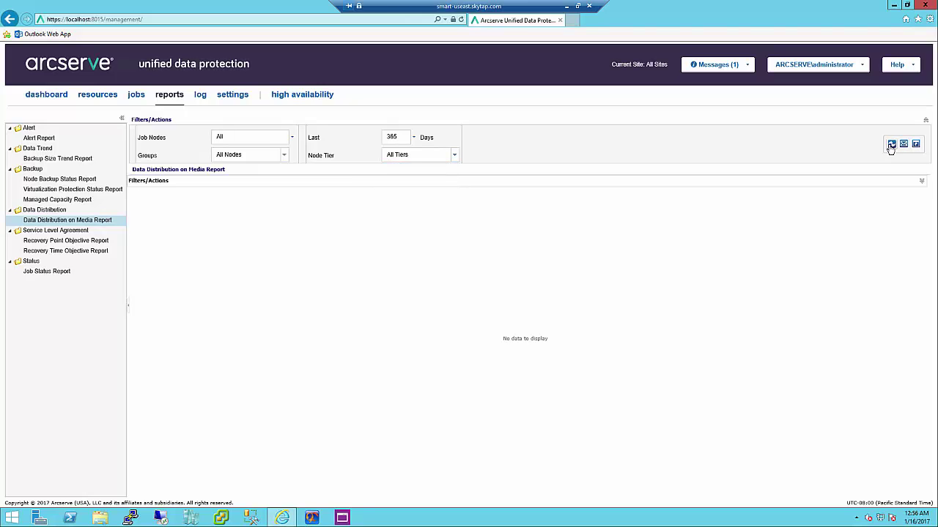
click(891, 147)
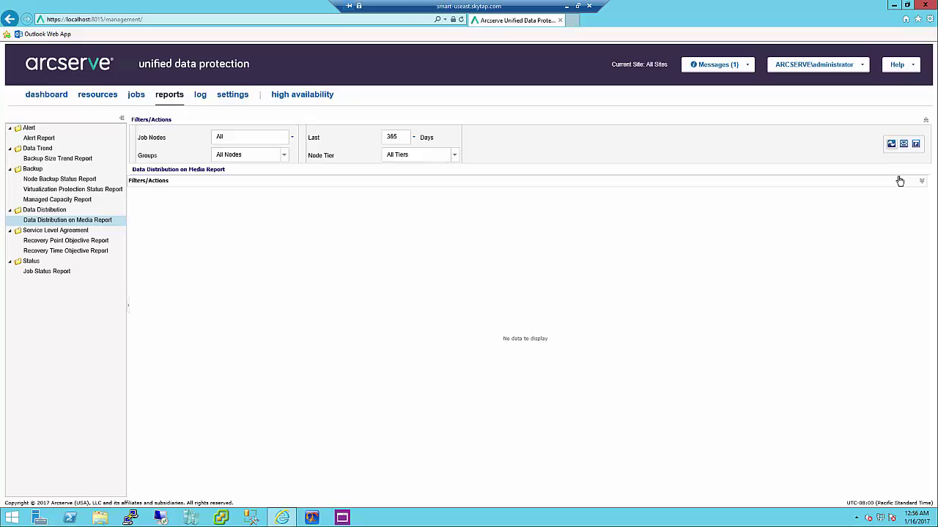
View the Recovery Point and Recovery Time Objective Reports and the status filter choices of the Job Status Report
click(66, 241)
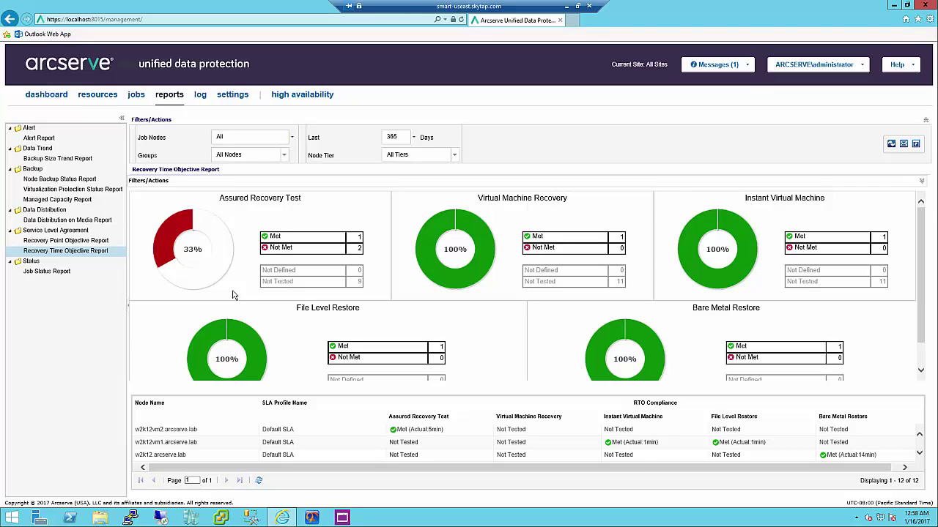
click(47, 271)
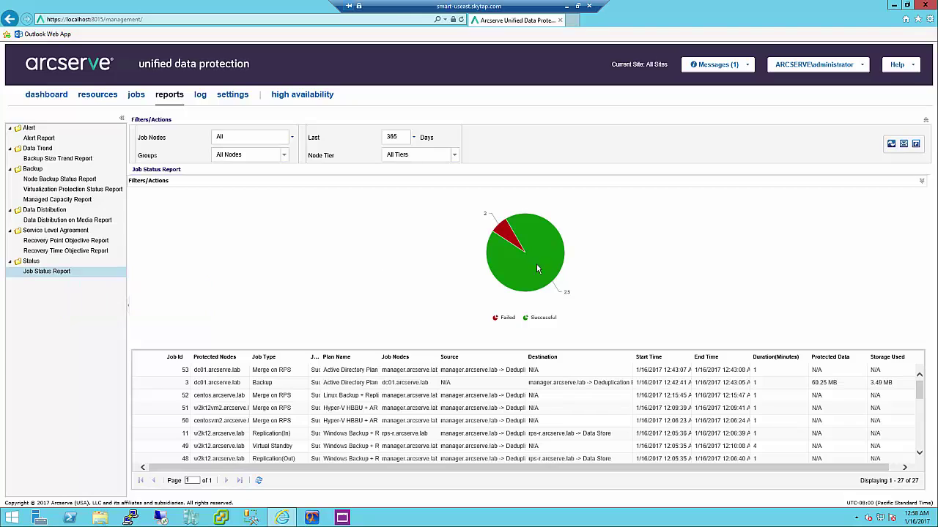
mouse_move(539, 268)
click(503, 318)
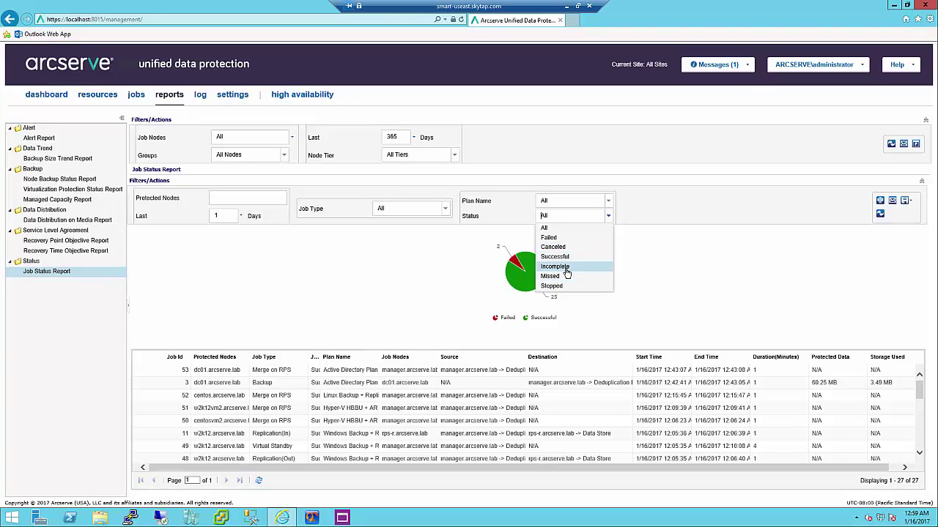
Open the activity log and set its severity filter to All
click(200, 95)
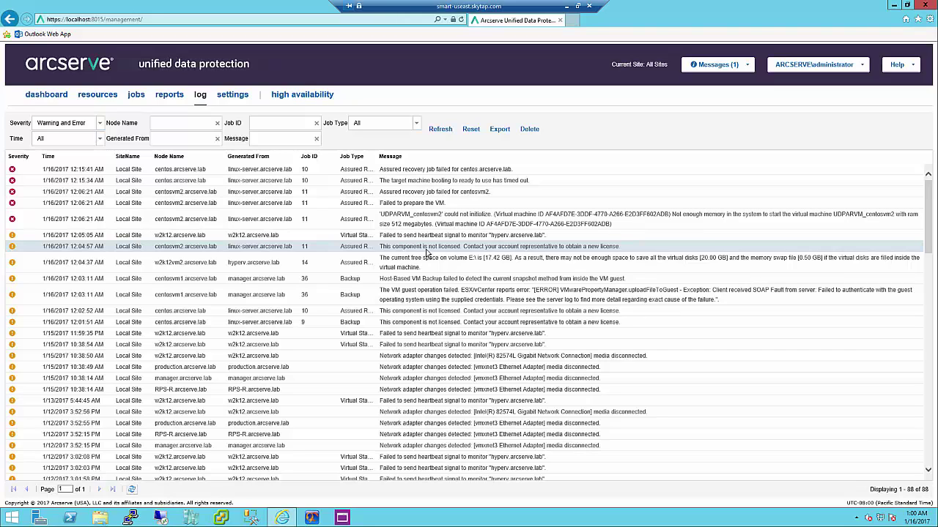
click(100, 123)
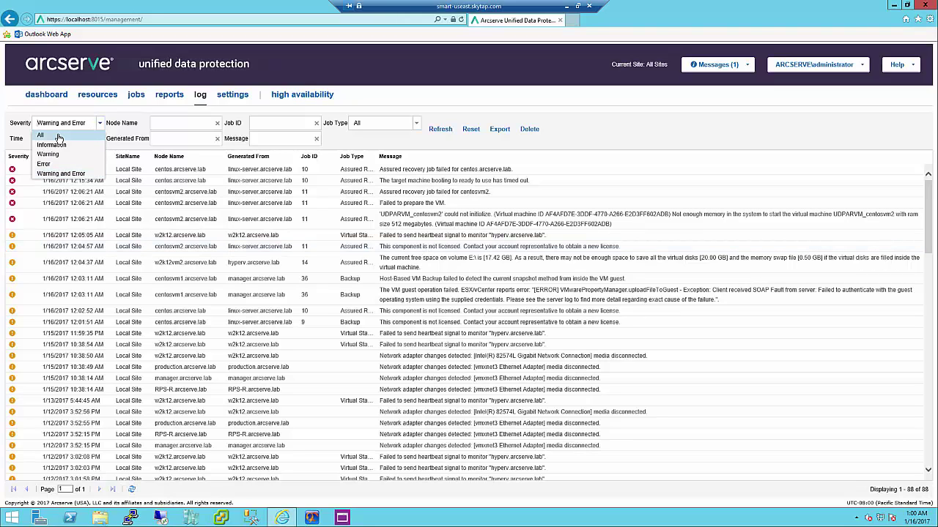
click(41, 135)
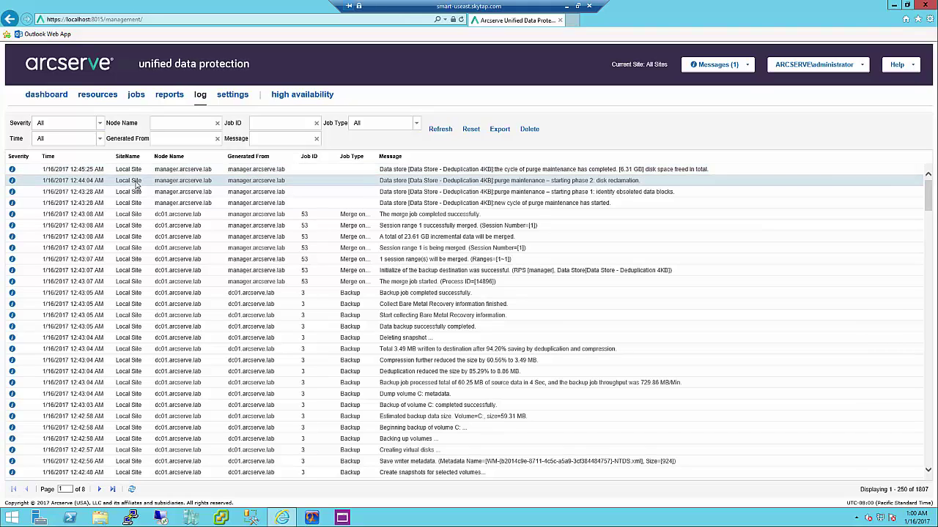
View the Remote Deployment Settings in the console settings and open the high availability control services
click(233, 98)
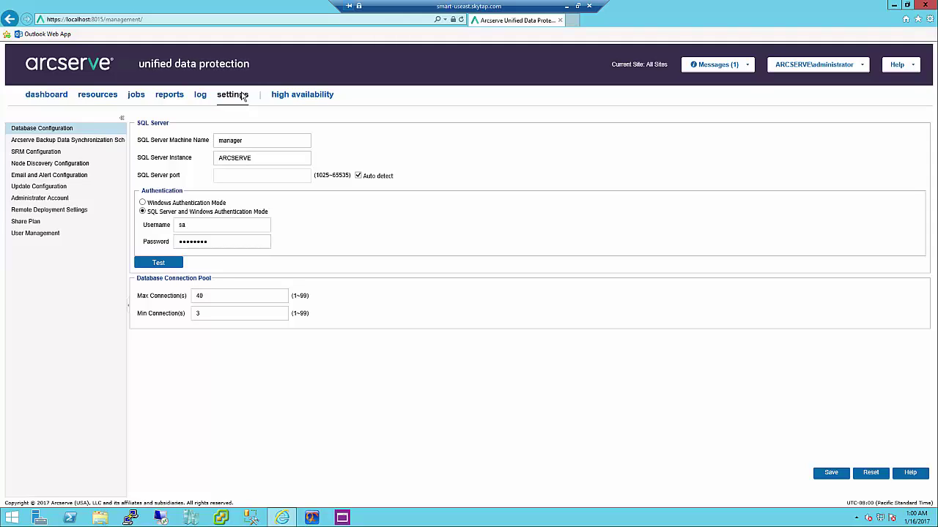
click(41, 199)
click(41, 209)
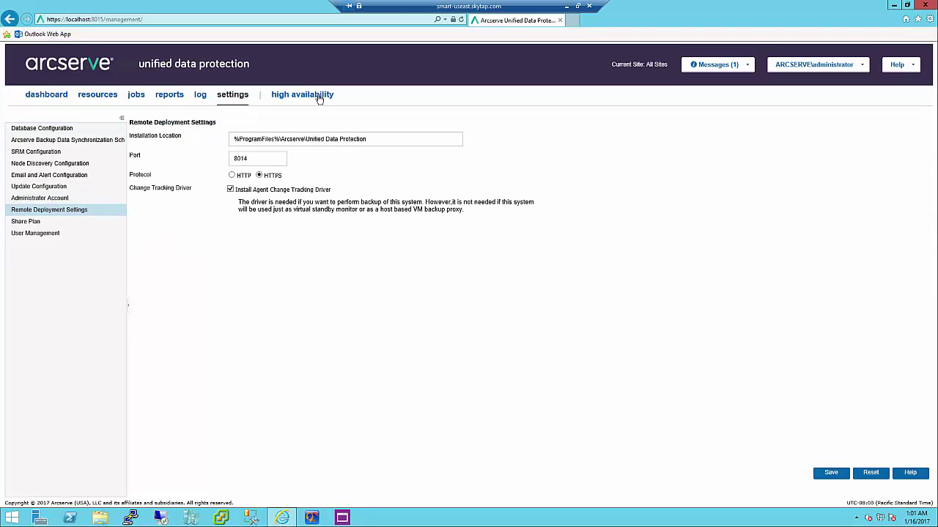
click(320, 99)
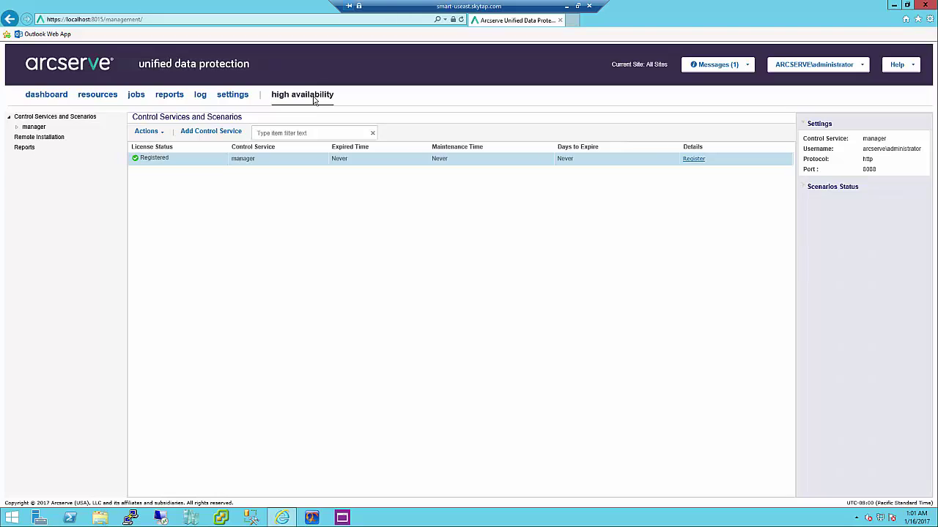